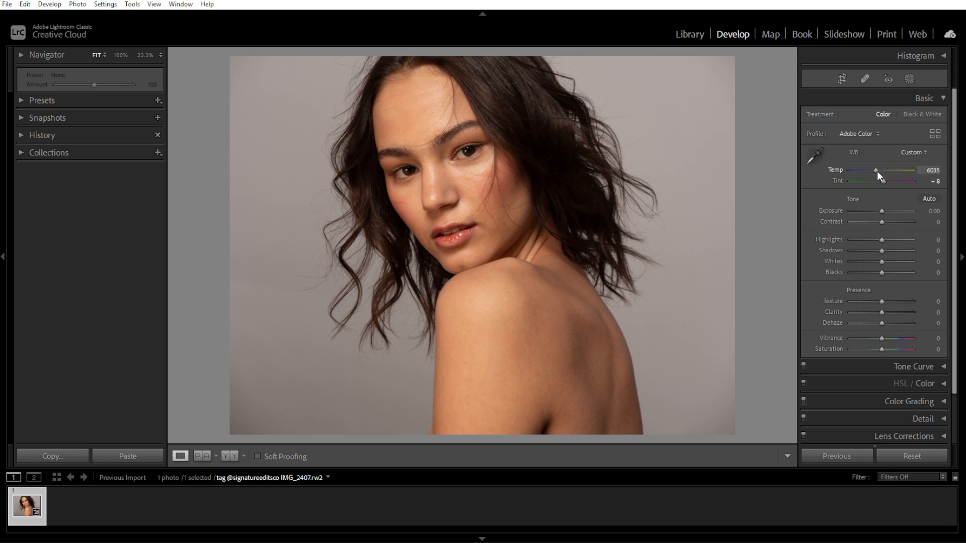
Warm the portrait by setting the white balance temperature to 6386 and compare it with the original.
drag(876, 171, 879, 171)
key(backslash)
key(backslash)
key(backslash)
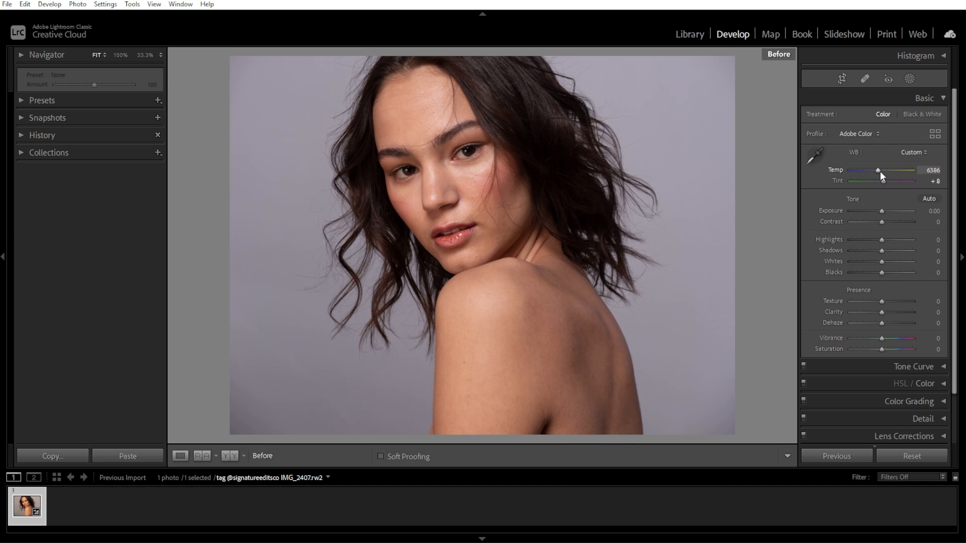
key(backslash)
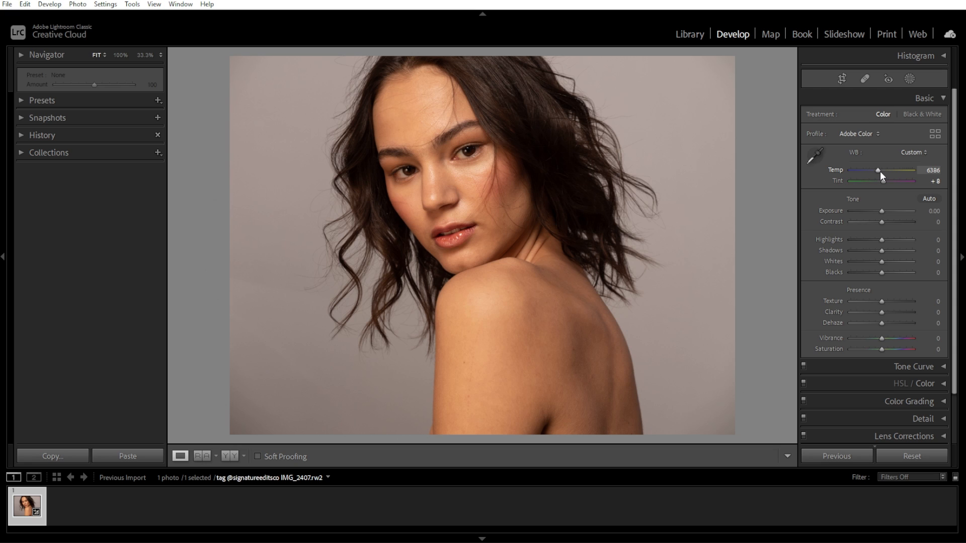
Create an automatic subject mask on the woman and turn off its color overlay.
click(908, 78)
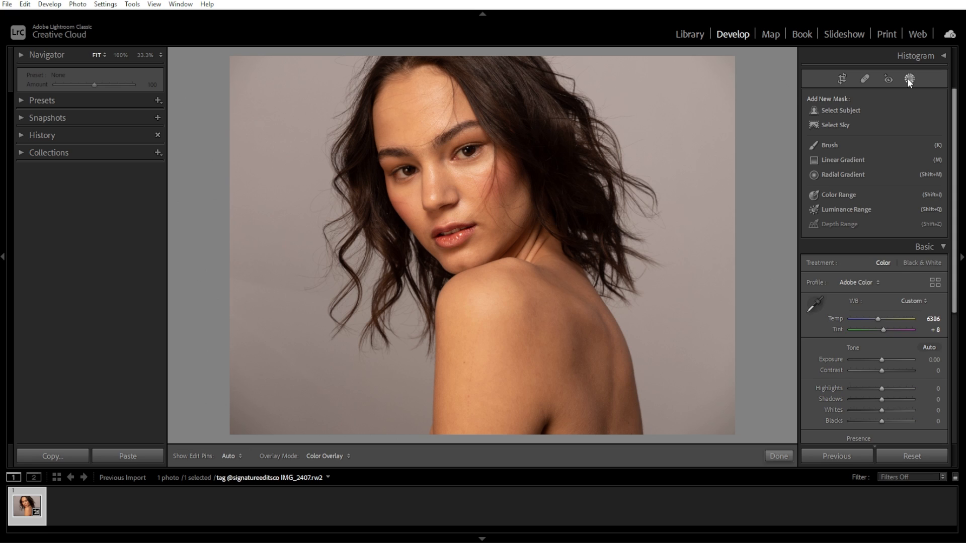
click(841, 111)
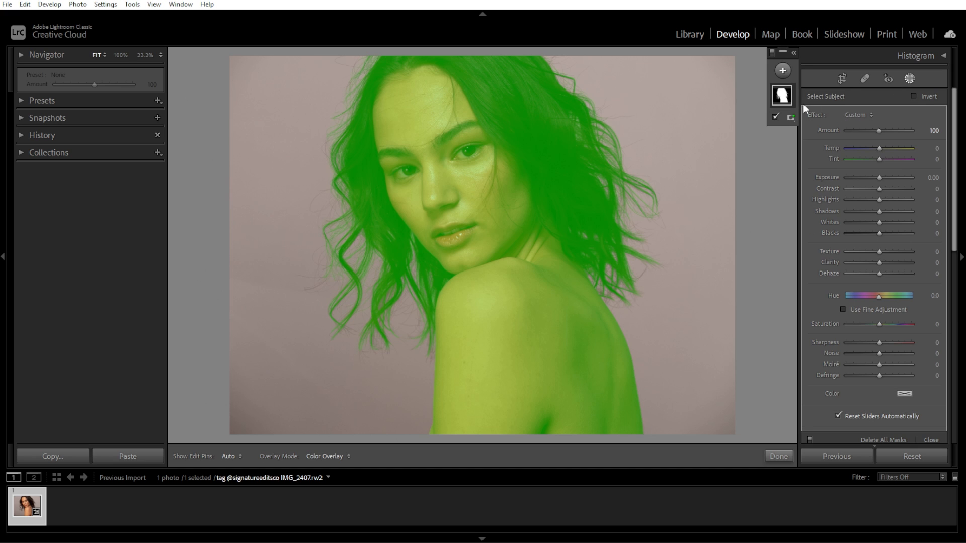
click(776, 117)
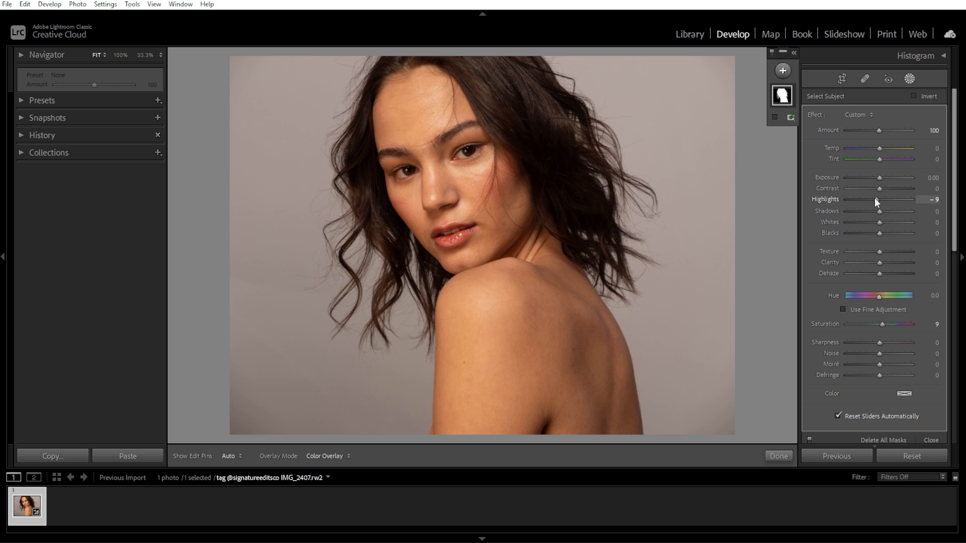
Set the subject mask's exposure to -0.23, contrast to 8, highlights to -11 and saturation to 9, and finish masking.
drag(879, 199, 875, 200)
drag(878, 176, 876, 175)
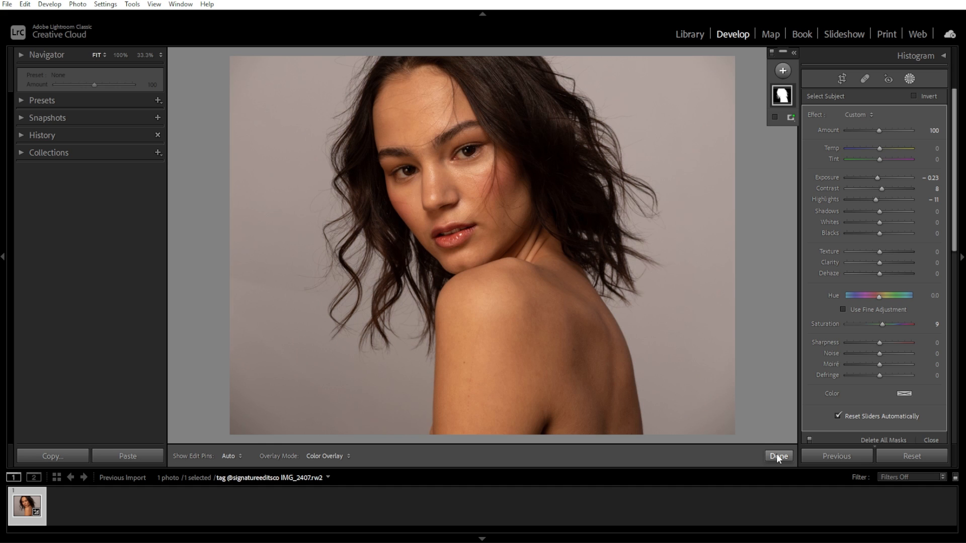
click(776, 454)
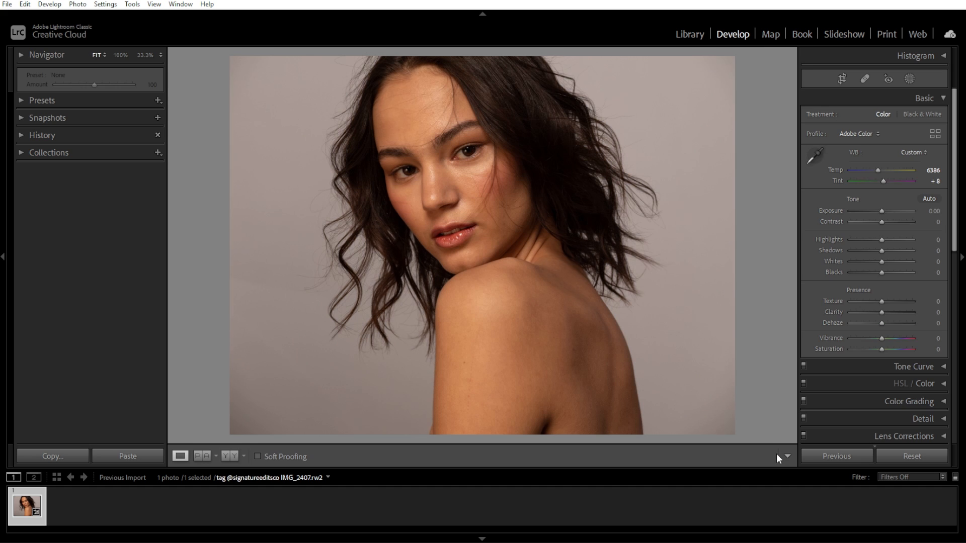
Adjust the orange color range to hue -5, saturation +10 and luminance -8.
click(942, 98)
click(942, 132)
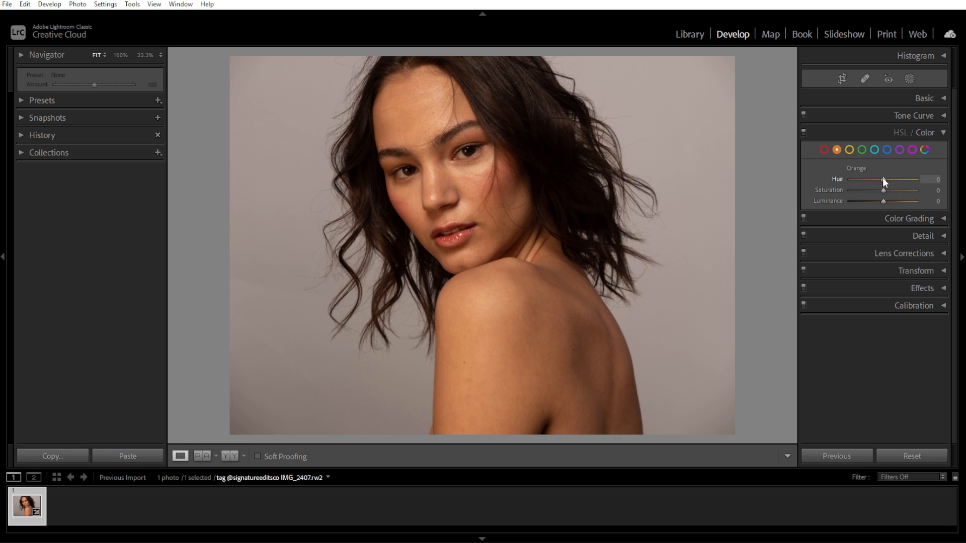
drag(883, 179, 881, 180)
drag(882, 191, 886, 191)
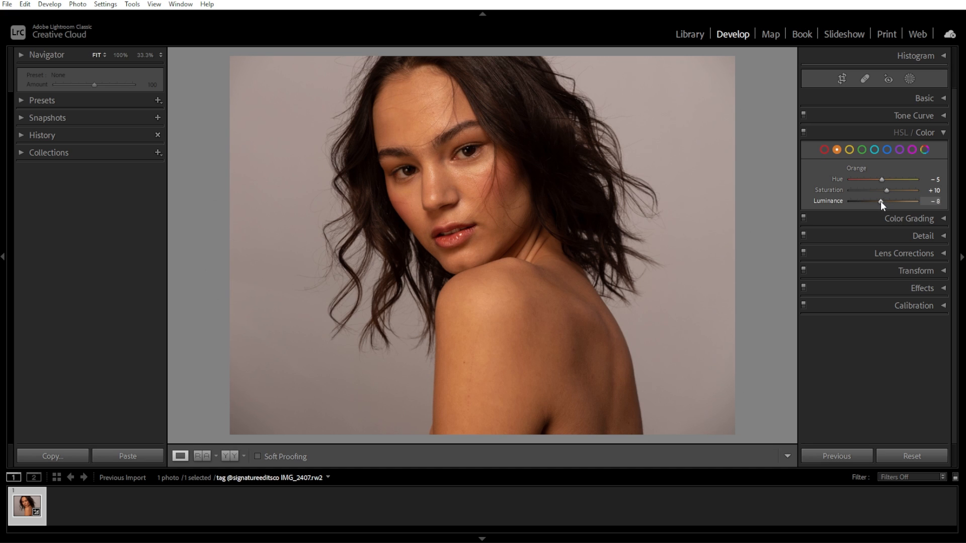
Adjust the red color range to hue -8, saturation +7 and luminance -13, and compare with the original.
click(824, 149)
drag(882, 180, 878, 201)
key(backslash)
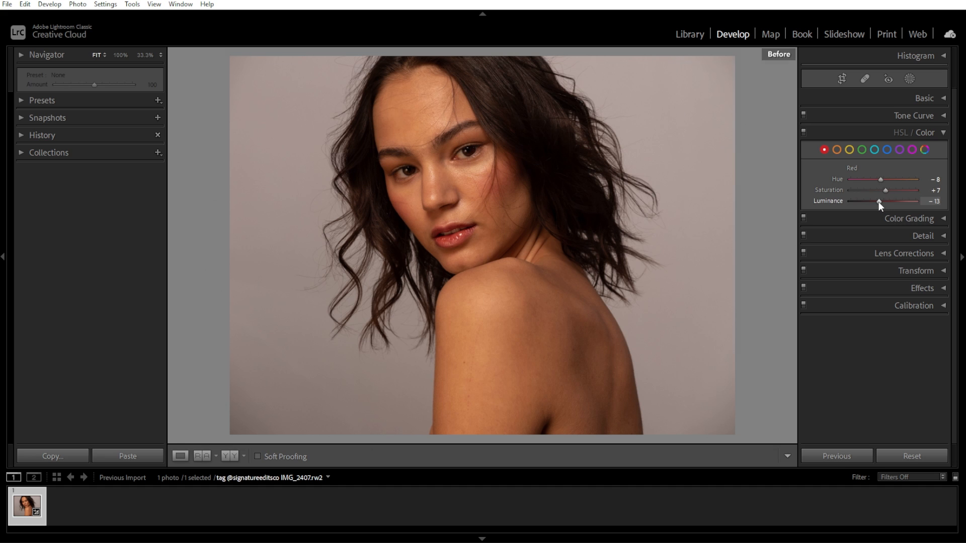
key(backslash)
key(backslash)
key(backslash)
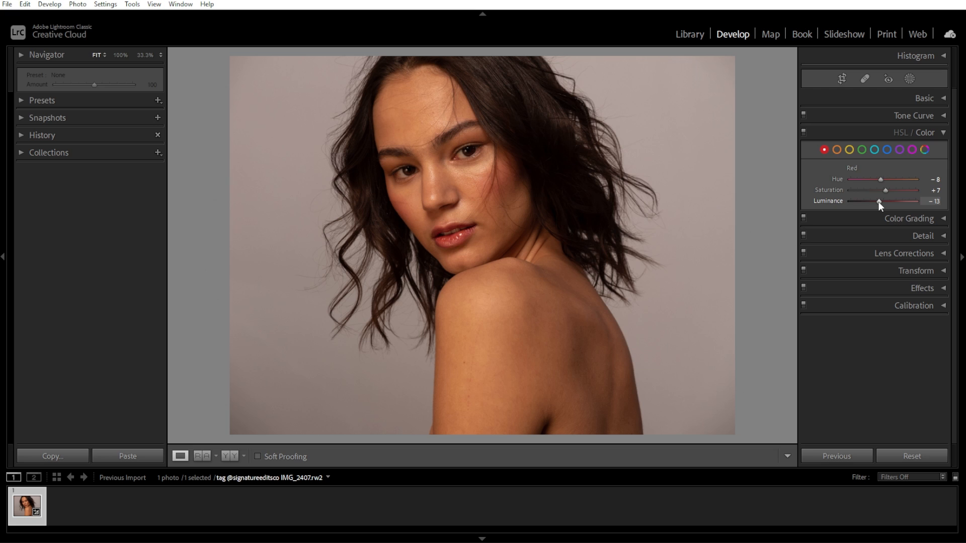
click(944, 133)
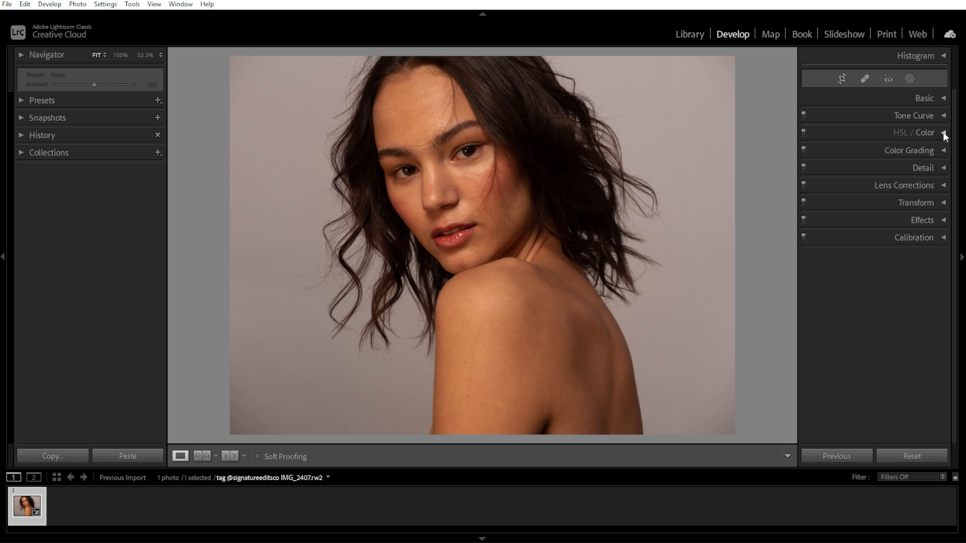
Color grade the midtones with hue 30 and saturation 20.
click(941, 150)
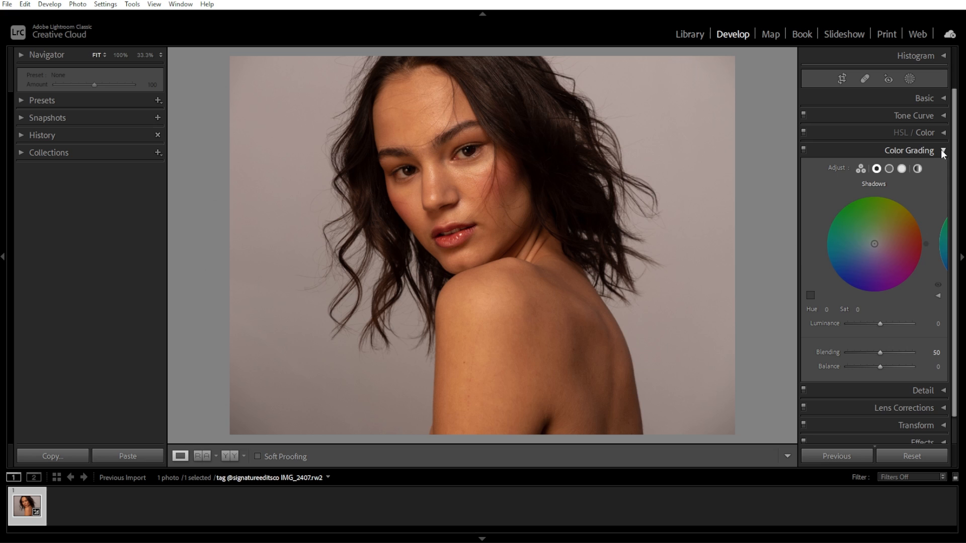
click(889, 168)
click(826, 309)
text(3)
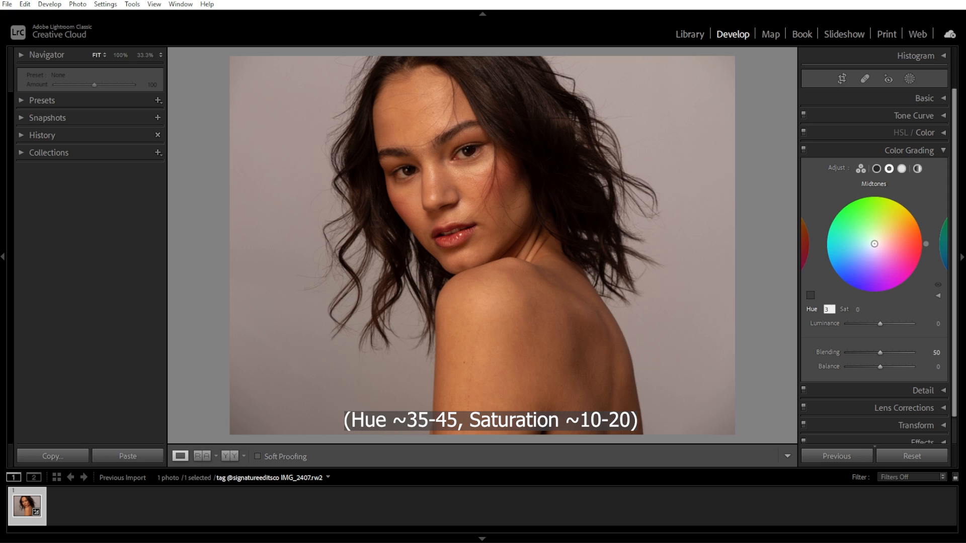
text(0)
key(Tab)
text(20)
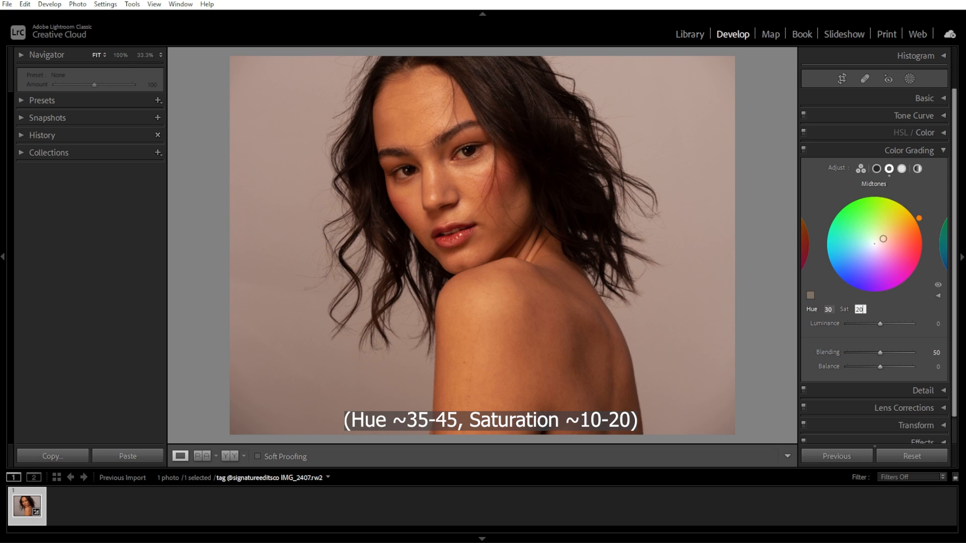
Color grade the shadows with hue 35 and saturation 10, and compare with the original.
click(877, 169)
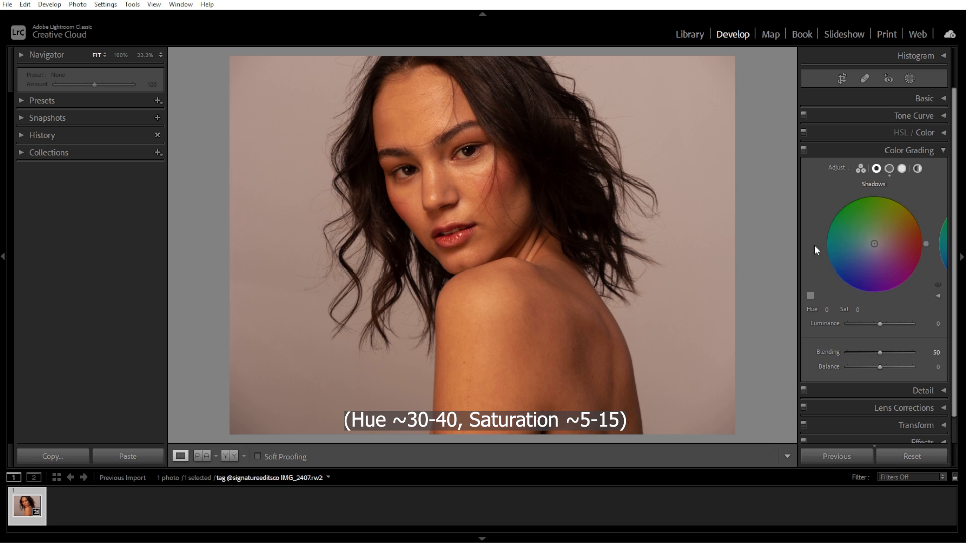
click(828, 309)
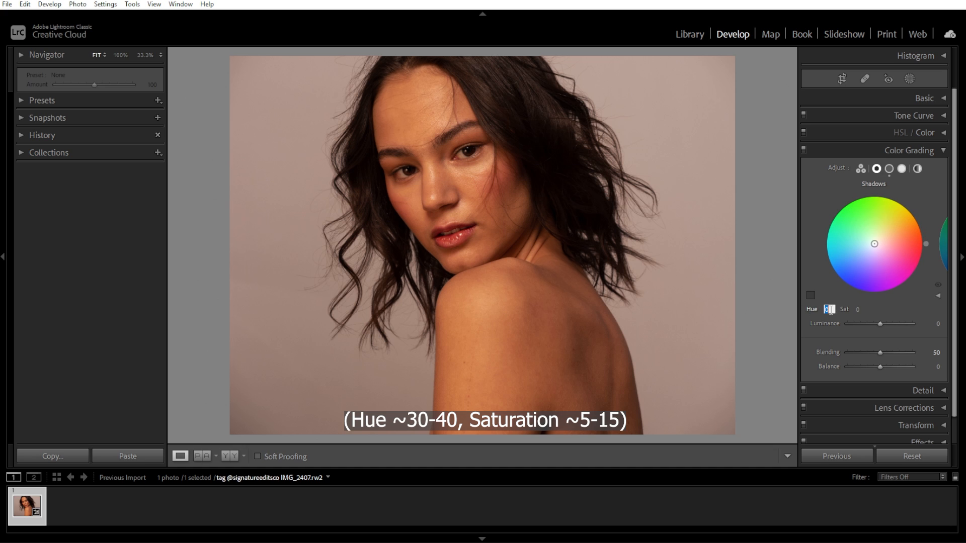
text(35)
key(Tab)
text(10)
key(Return)
key(backslash)
key(backslash)
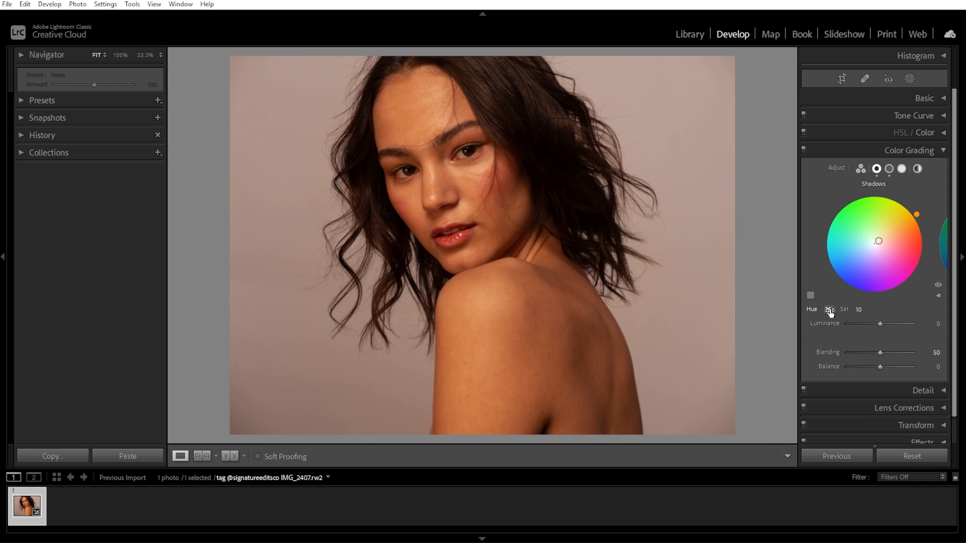
key(backslash)
key(backslash)
click(944, 151)
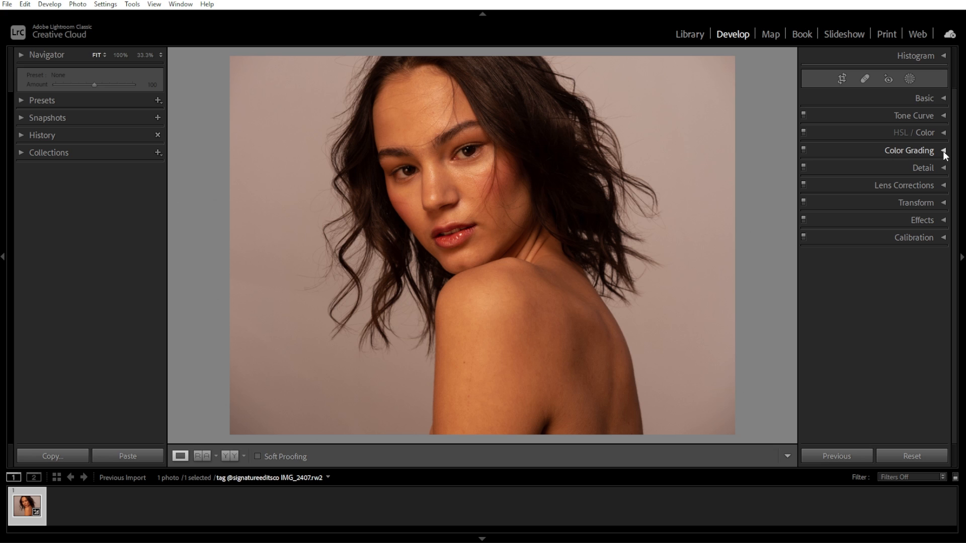
Set the photo's overall texture to +9 and raise its dehaze slightly.
click(937, 97)
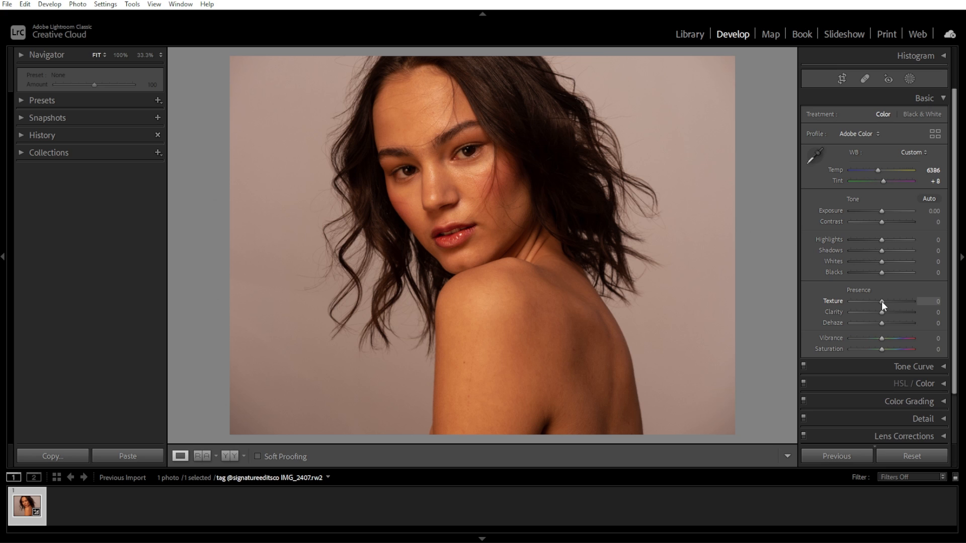
drag(881, 301, 884, 301)
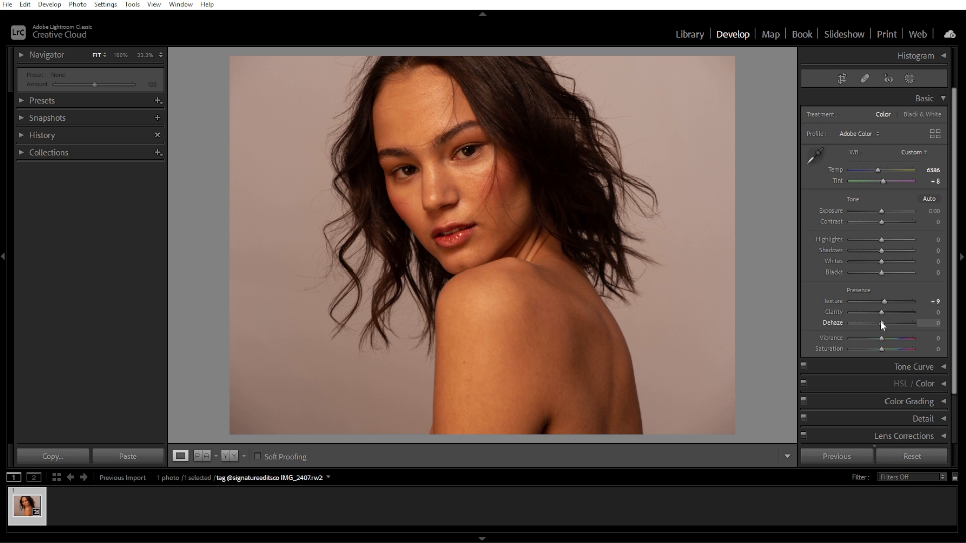
drag(880, 322, 883, 322)
click(944, 97)
Add a radial gradient mask as a tilted oval covering the woman's face, with a feather of 47.
click(913, 79)
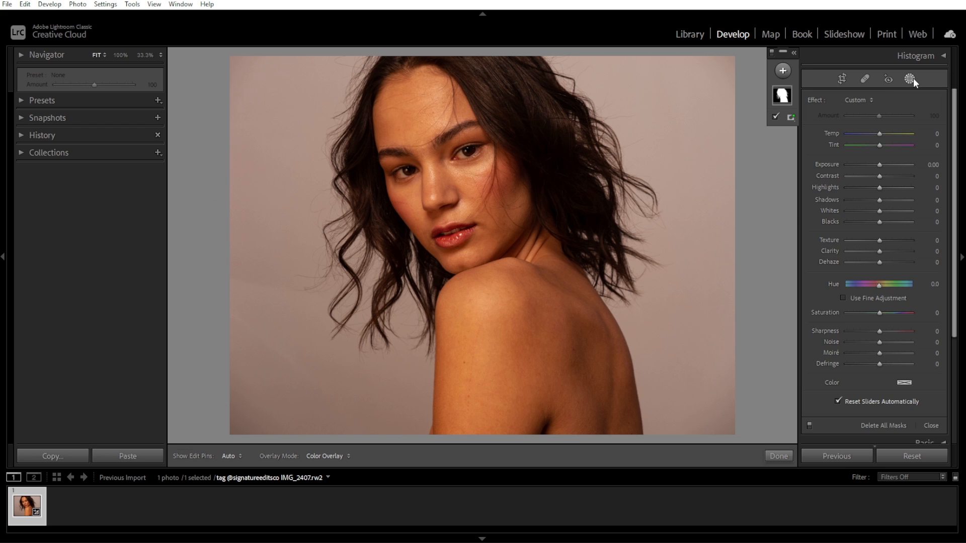
click(782, 71)
click(810, 155)
drag(448, 173, 481, 269)
drag(483, 162, 495, 158)
drag(449, 173, 439, 168)
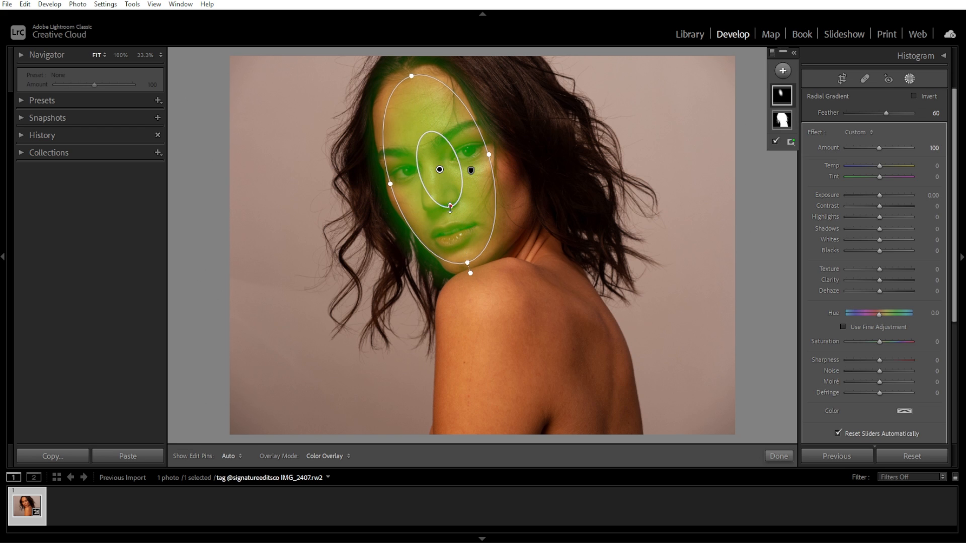
drag(451, 205, 454, 219)
Hide the overlay and set the face mask to exposure 0.37, contrast 8, highlights 11, whites 9, texture -18 and dehaze -6.
click(774, 141)
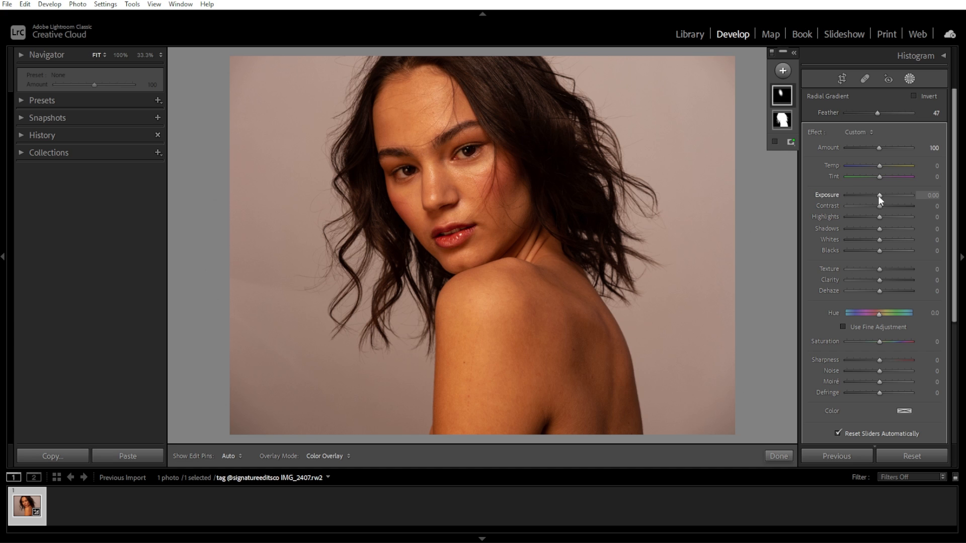
drag(878, 195, 877, 291)
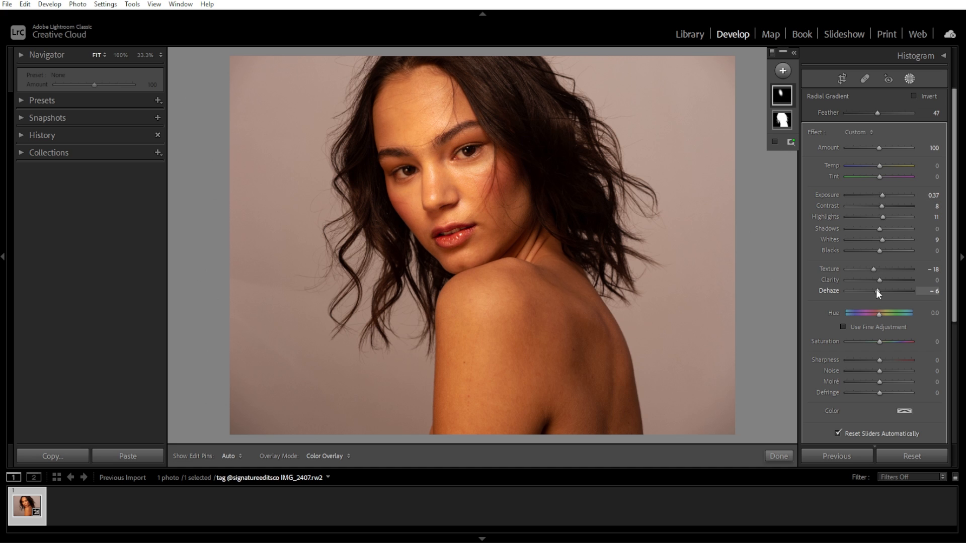
key(Return)
Set the post-crop vignette amount to -5 and show the before and after versions side by side.
click(940, 219)
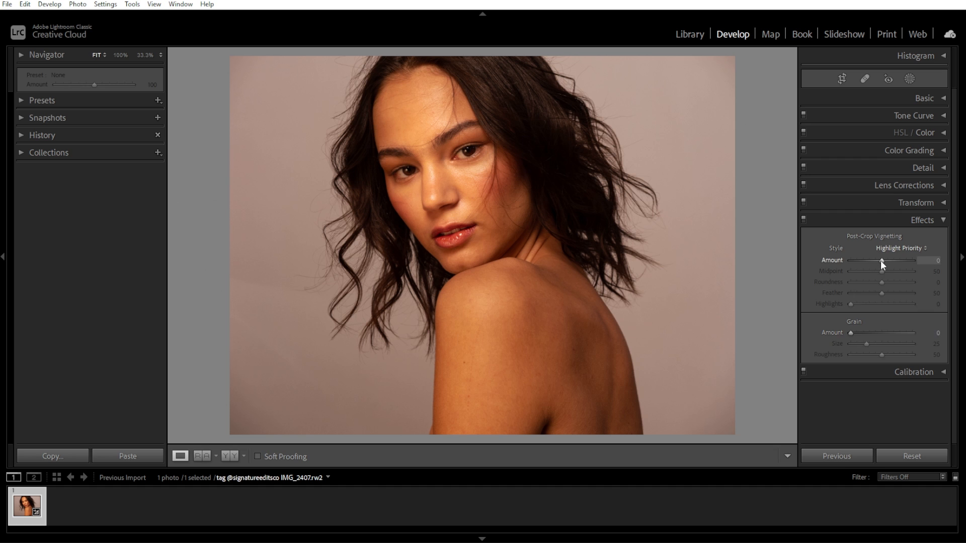
drag(880, 260, 879, 260)
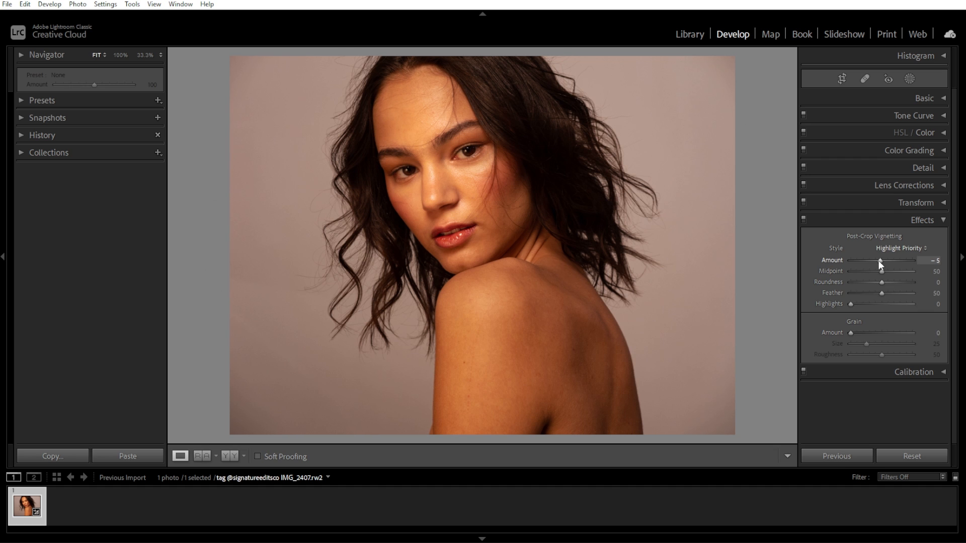
click(960, 257)
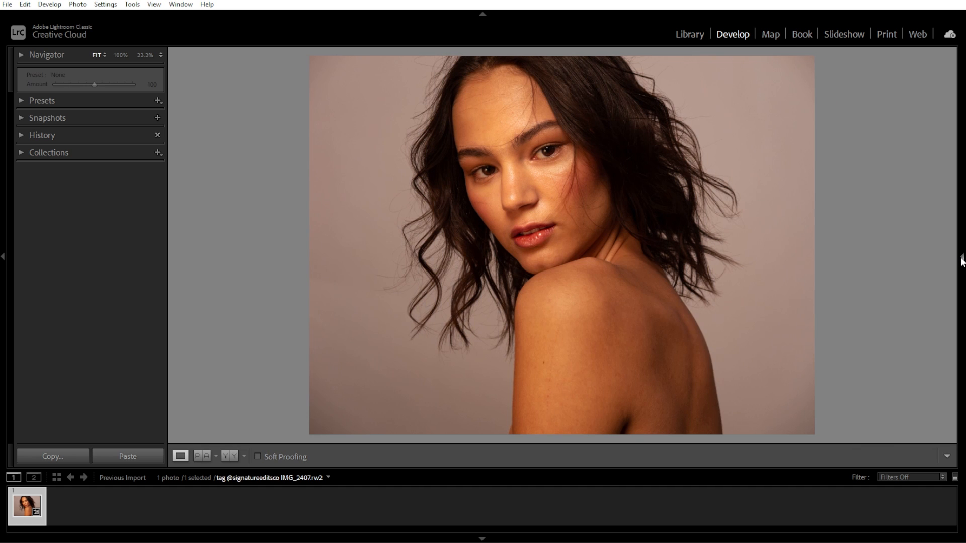
click(233, 457)
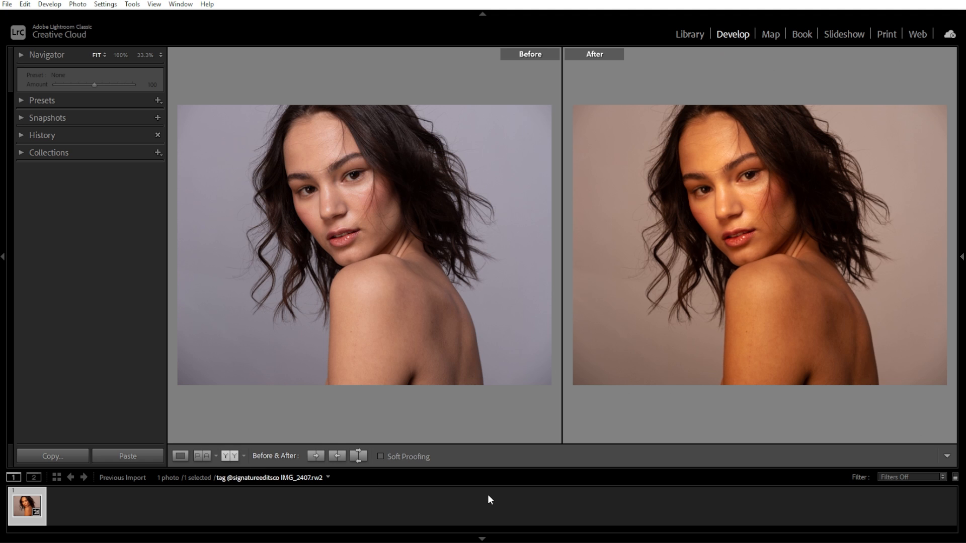